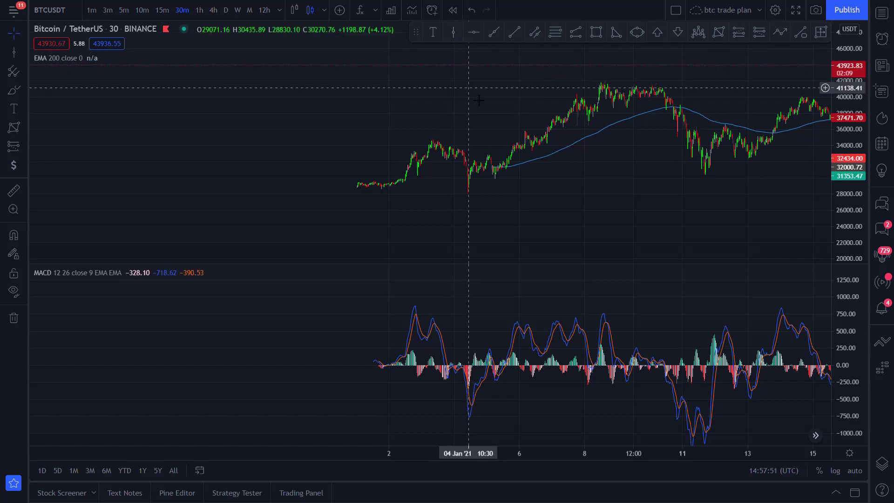
Step: Start Bar Replay from 5 Jan and pan back into December price history
left_click(451, 15)
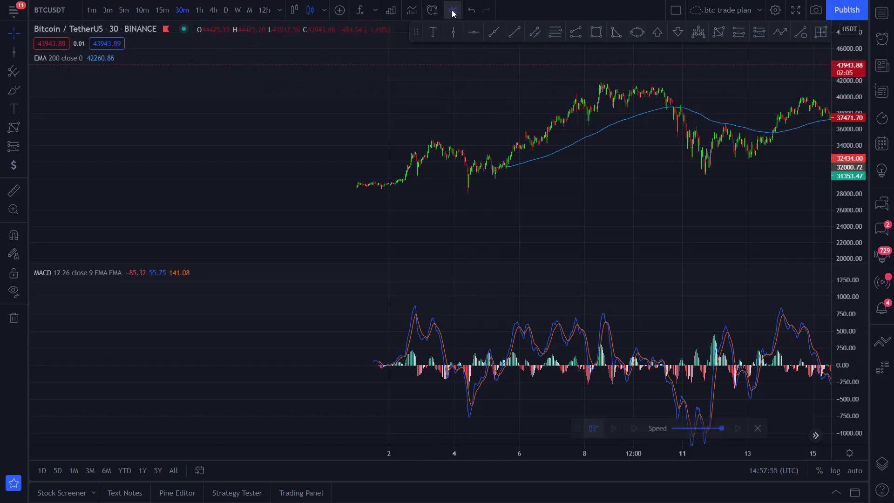
left_click(500, 120)
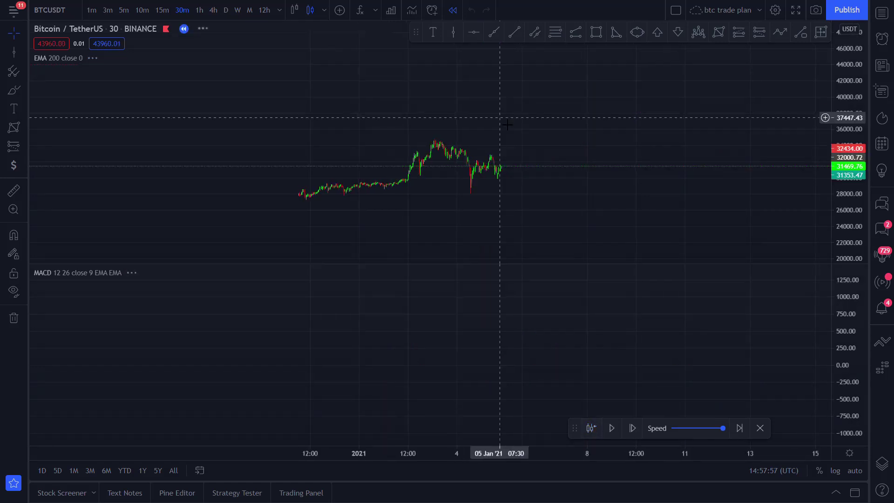
left_click_drag(269, 158, 525, 157)
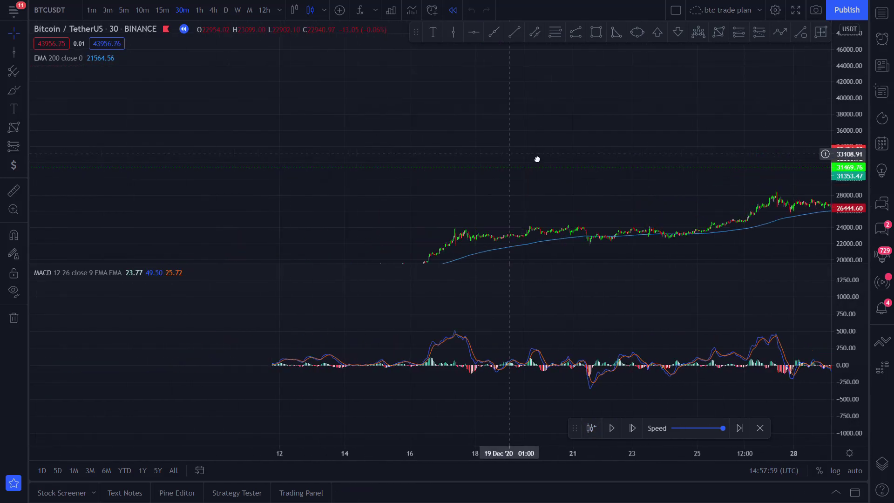
left_click_drag(298, 160, 440, 140)
left_click_drag(140, 154, 240, 154)
Step: Pan the chart further back through November to late October
left_click_drag(173, 154, 449, 145)
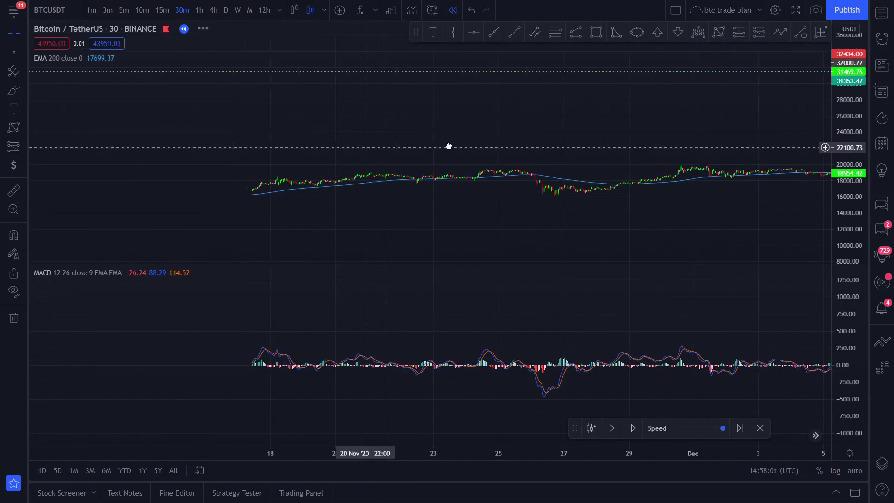
left_click_drag(261, 149, 722, 125)
left_click_drag(325, 158, 488, 163)
left_click_drag(372, 163, 511, 164)
left_click_drag(275, 139, 566, 114)
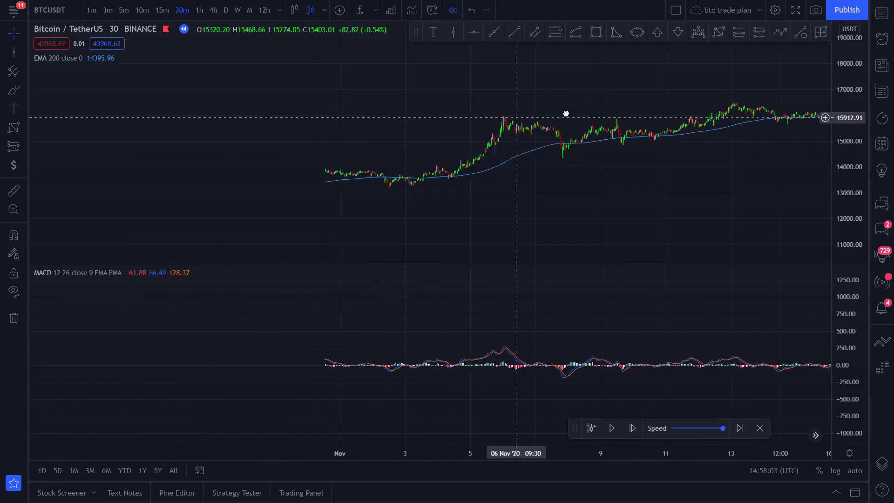
left_click_drag(405, 107, 550, 100)
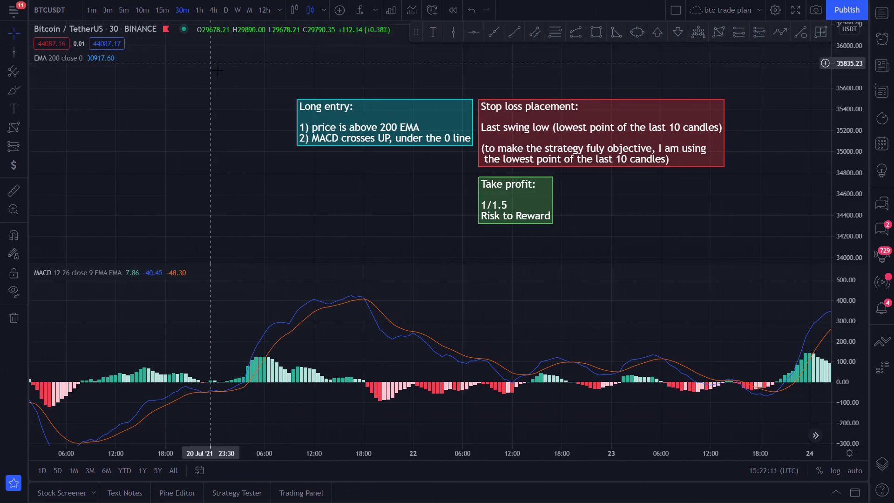
mouse_move(51, 60)
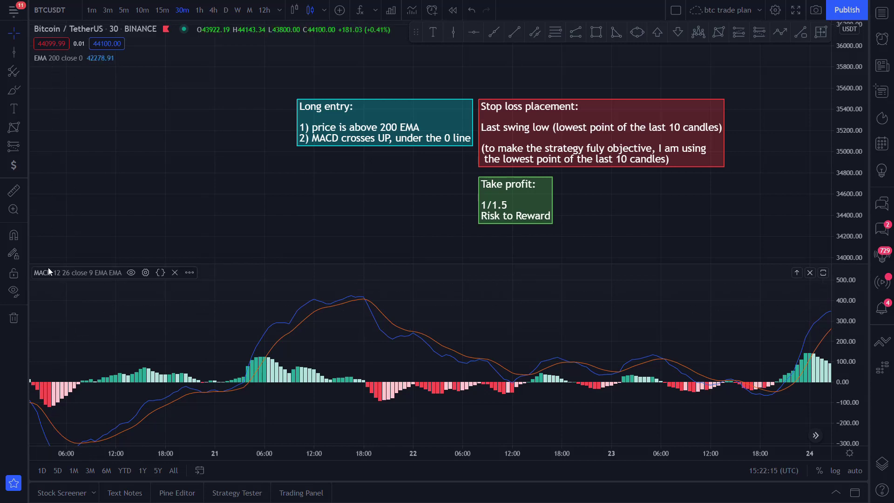
left_click(360, 9)
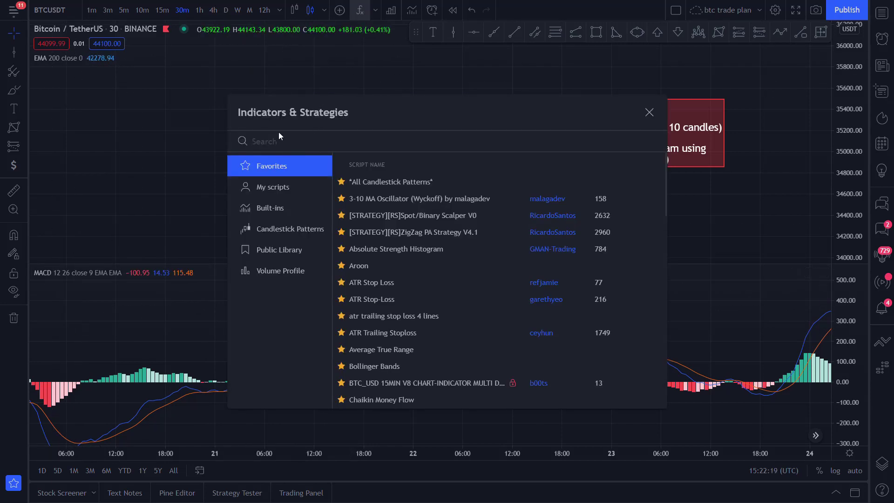
type("expon")
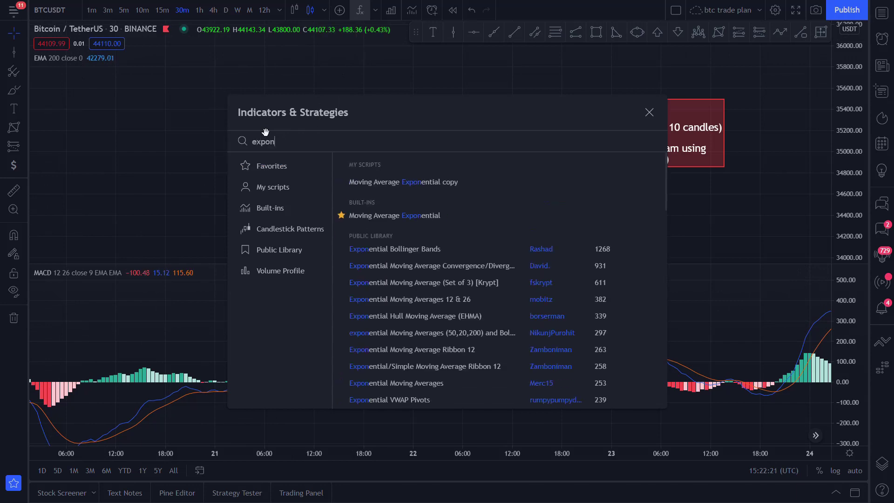
type("enti")
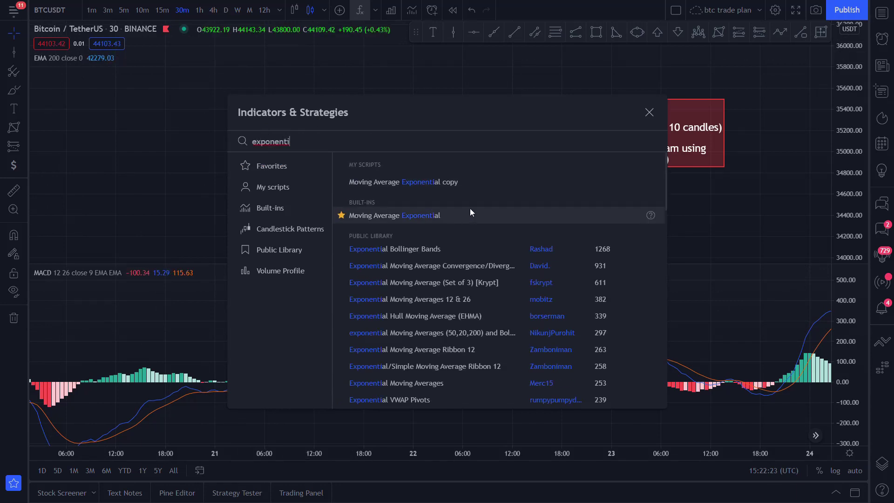
key("BackSpace")
key("BackSpace")
key("BackSpace")
key("BackSpace")
key("BackSpace")
key("BackSpace")
key("BackSpace")
key("BackSpace")
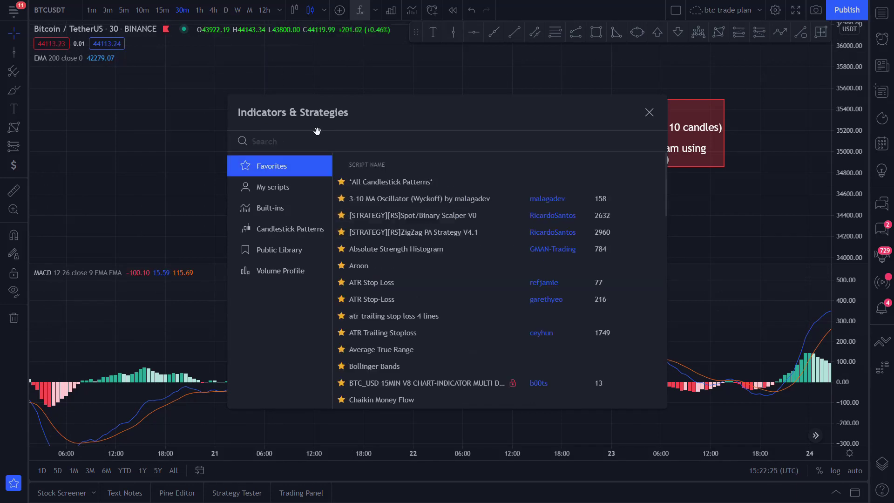
type("macd")
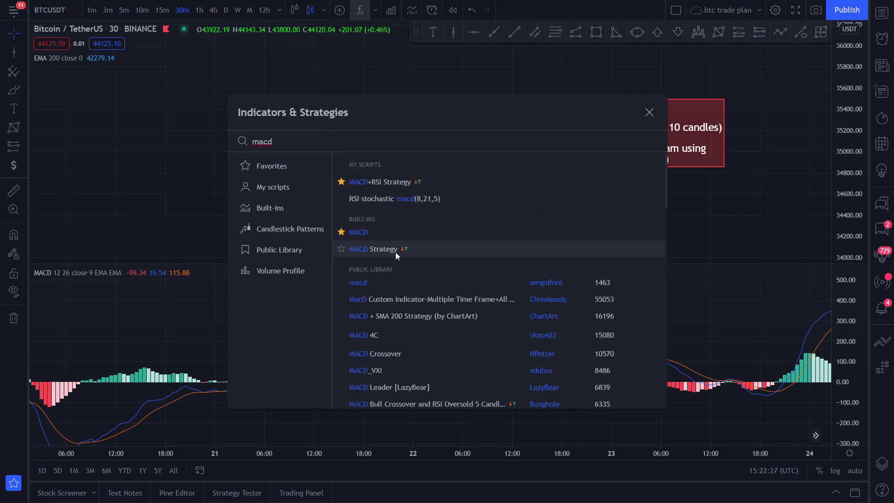
left_click(649, 112)
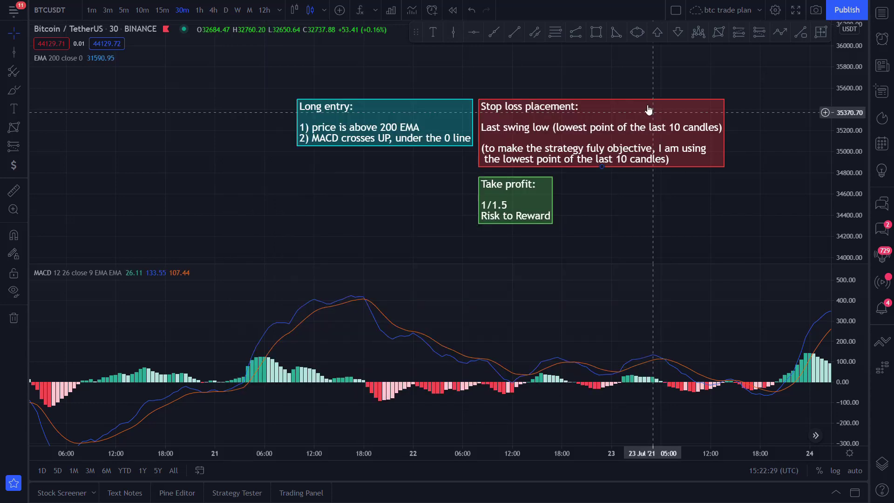
double_click(82, 56)
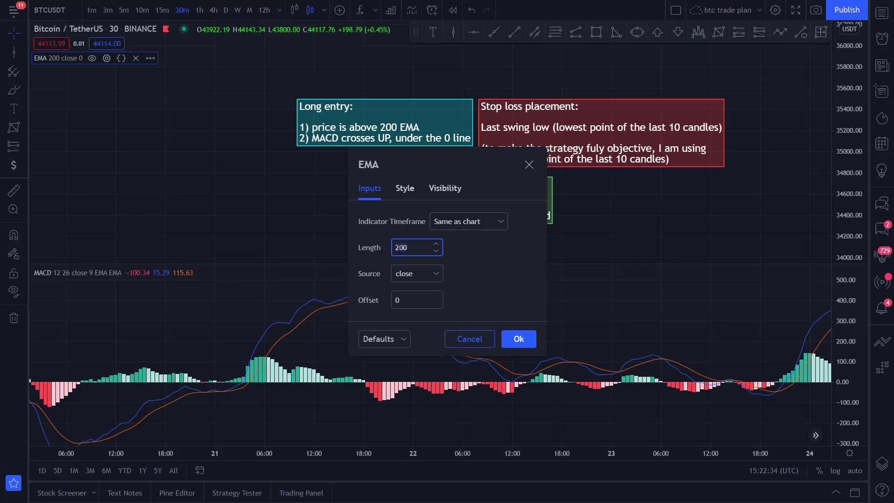
left_click(521, 338)
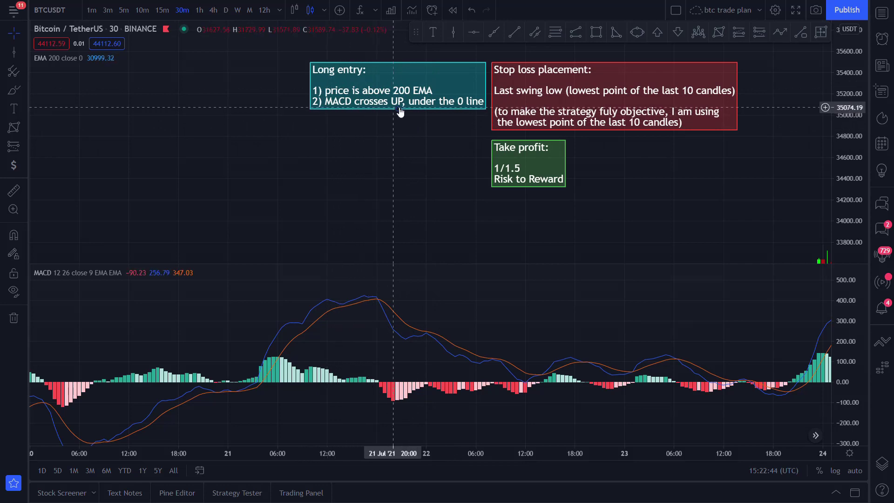
Step: Place a Long Position at the 23 Jul '21 breakout candle, entry 32381.68
left_click_drag(441, 169, 419, 154)
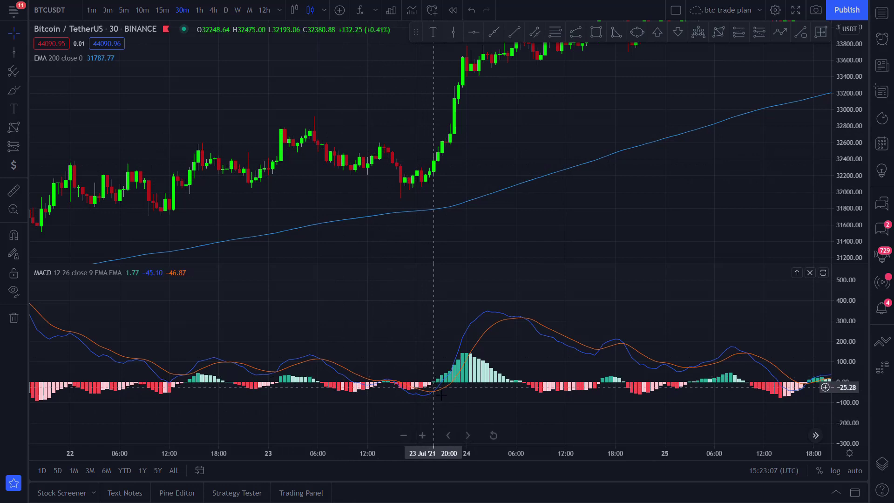
left_click_drag(531, 323, 544, 323)
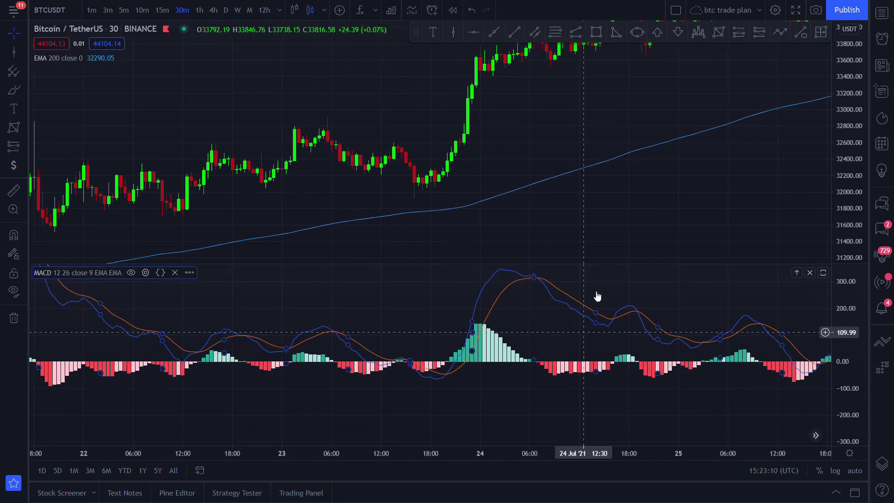
left_click(446, 163)
left_click(447, 176)
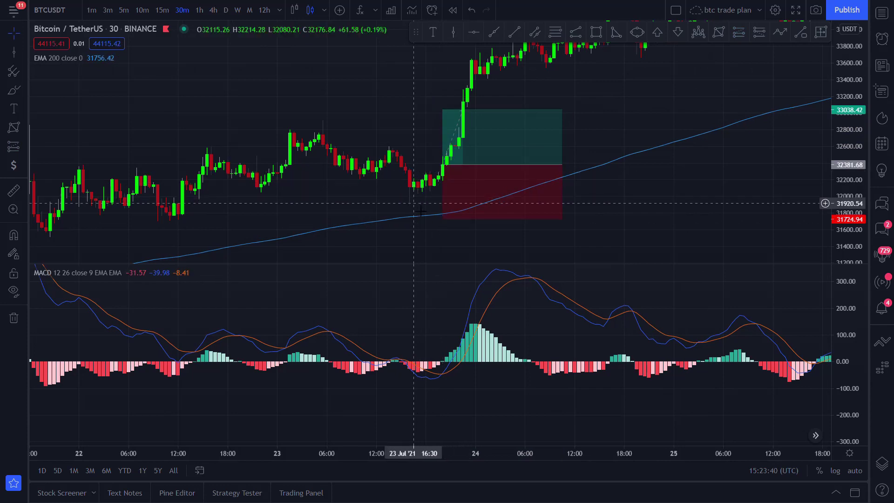
Step: Set the long's stop to 31926.83 and target to 33058.58, and narrow the box
left_click_drag(419, 210, 427, 203)
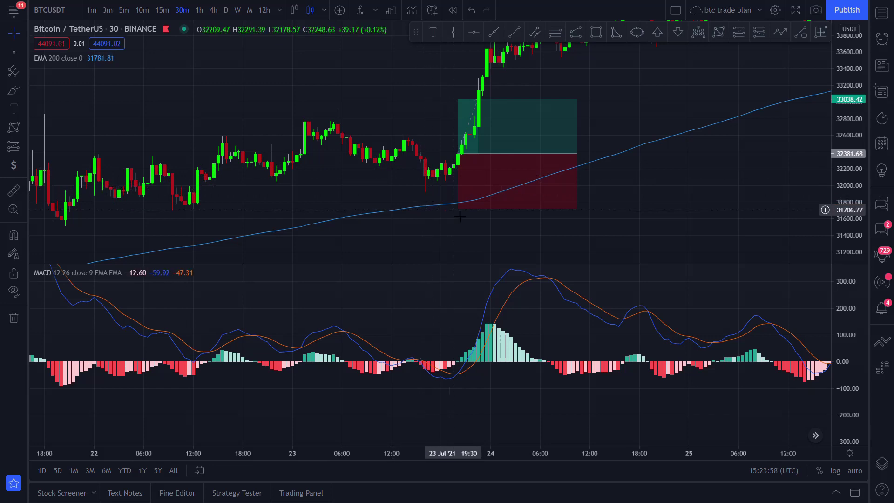
left_click_drag(458, 208, 372, 193)
left_click(436, 157)
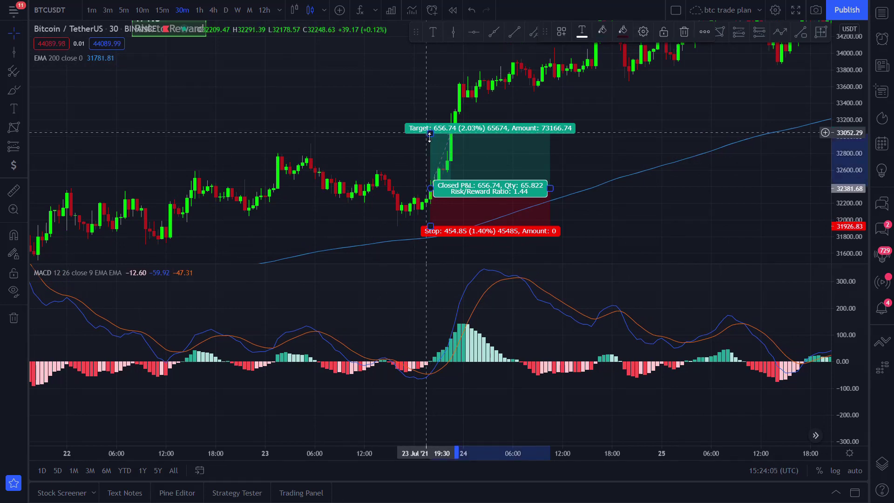
left_click_drag(429, 137, 429, 137)
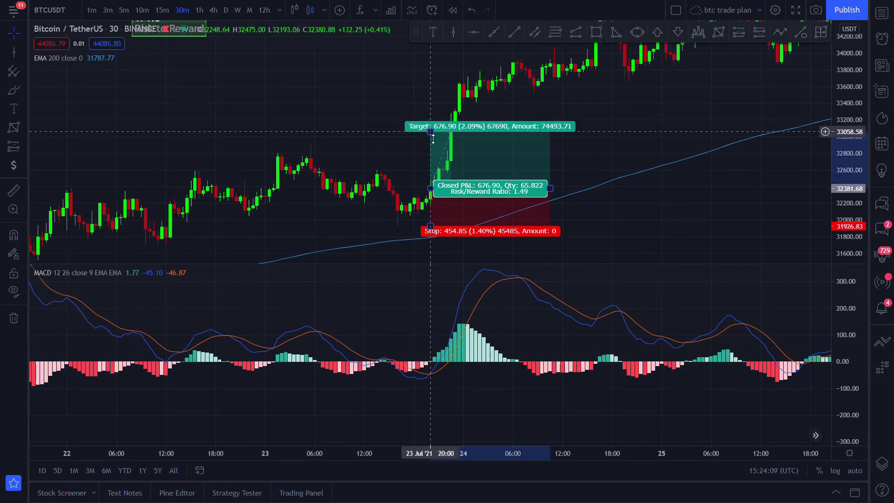
left_click_drag(550, 188, 452, 177)
left_click(434, 82)
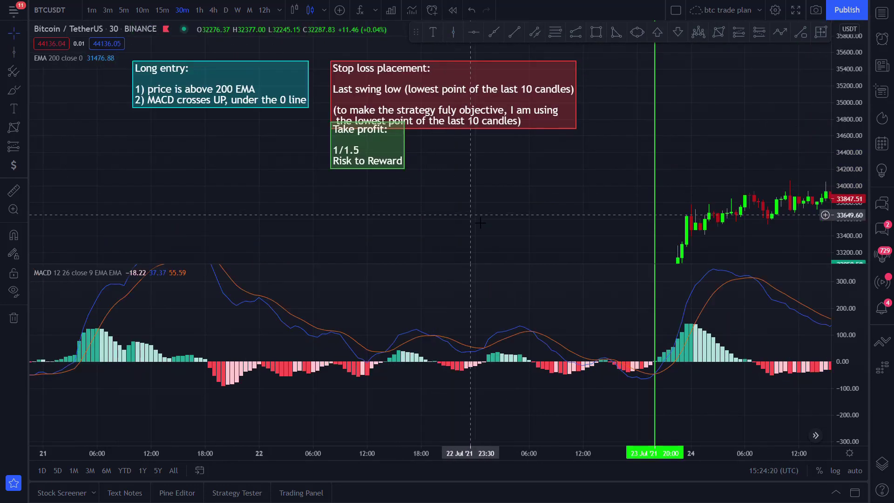
Step: Place a Short Position at the 6 Jul 09:30 bar with stop 35132.20 above the swing high
left_click_drag(474, 218, 498, 180)
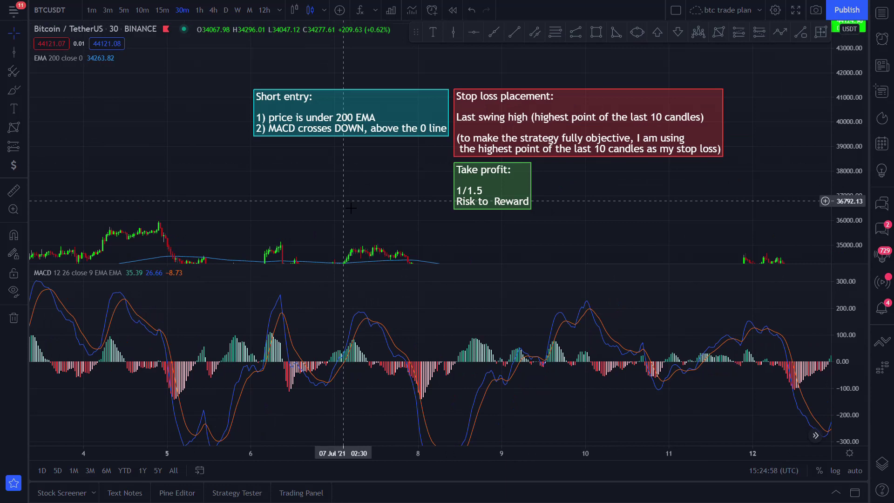
scroll(351, 208, "up", 5)
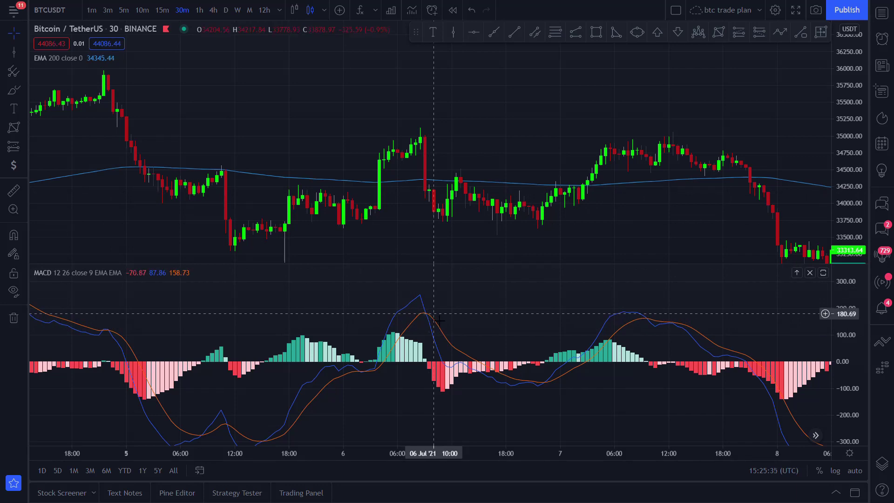
left_click(427, 163)
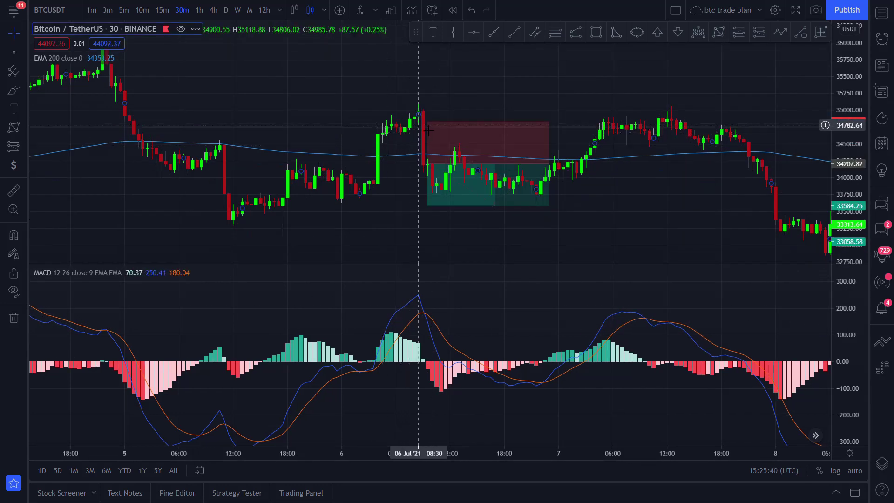
left_click_drag(429, 127, 425, 105)
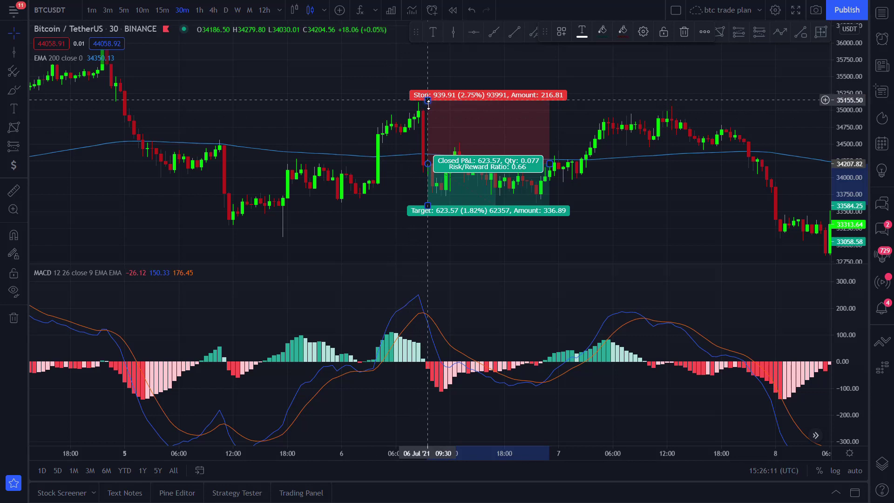
Step: Lower the short's target to 32817.37 for a 1.5 ratio and widen the box
left_click_drag(409, 116, 311, 119)
left_click(331, 140)
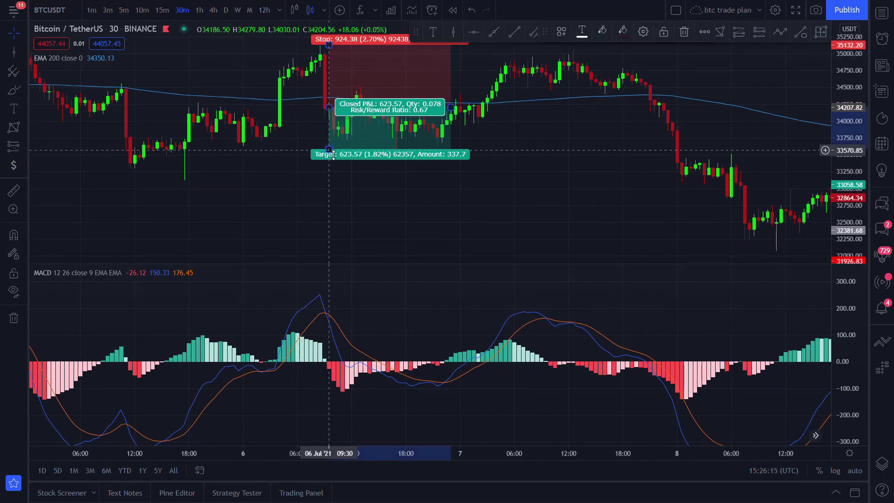
left_click_drag(333, 157, 328, 252)
left_click_drag(425, 150, 720, 175)
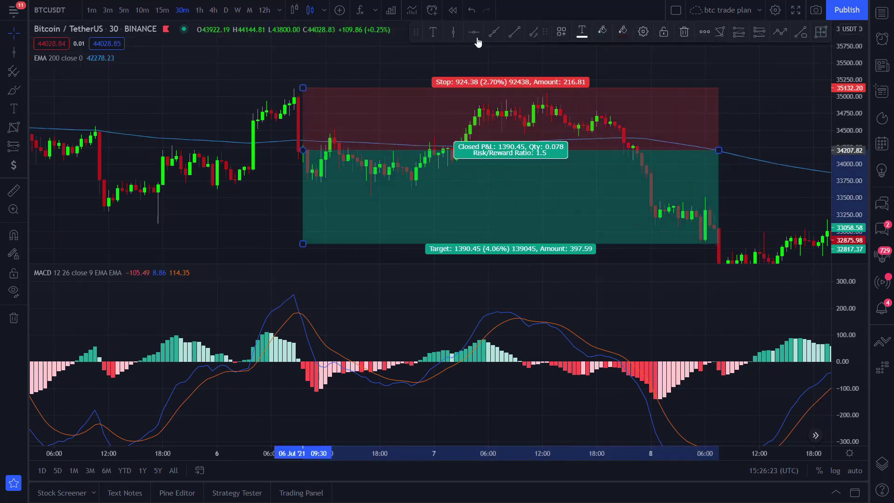
scroll(803, 154, "down", 3)
Step: Zoom out and pan to see the short trade and its risk-to-reward note
scroll(801, 153, "down", 1)
left_click_drag(743, 125, 696, 150)
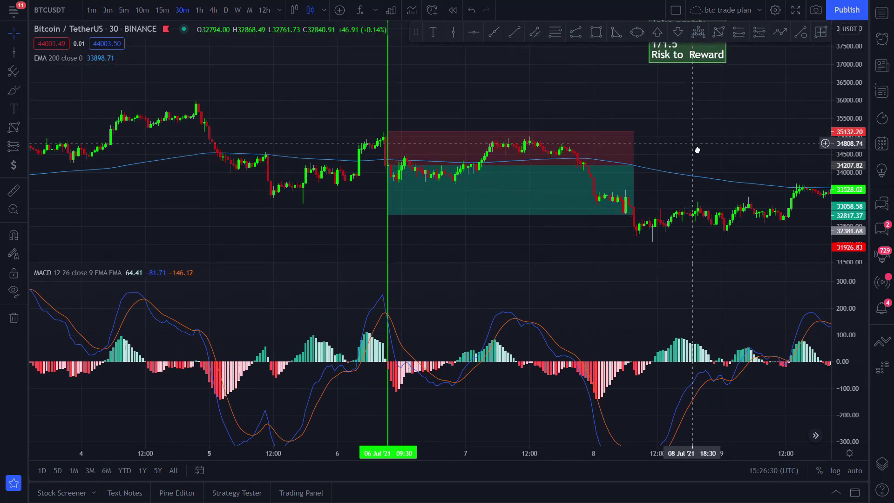
left_click_drag(580, 88, 524, 107)
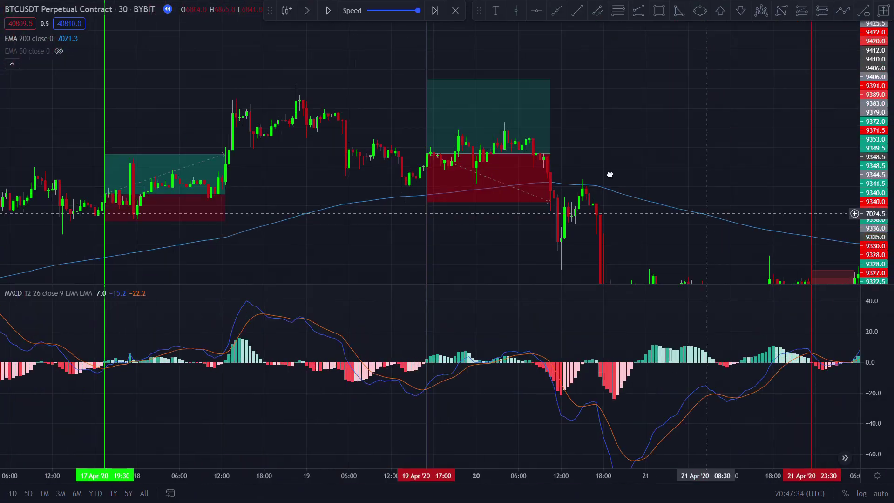
Step: Jump ahead to May 2020 and draw a vertical line on the 29 May 15:30 candle
left_click_drag(550, 243, 317, 93)
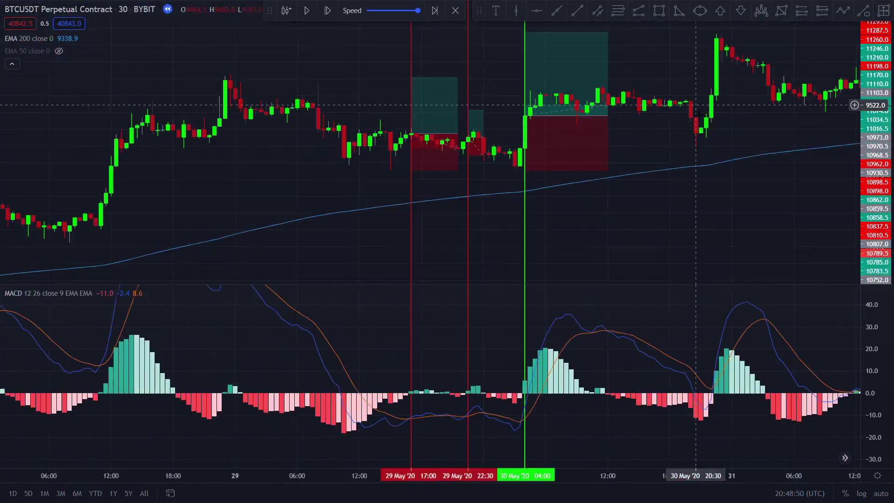
left_click(279, 195)
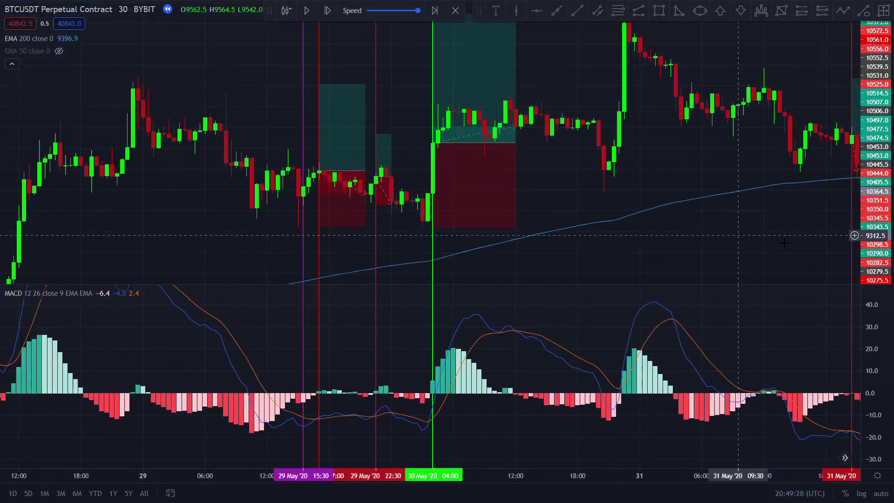